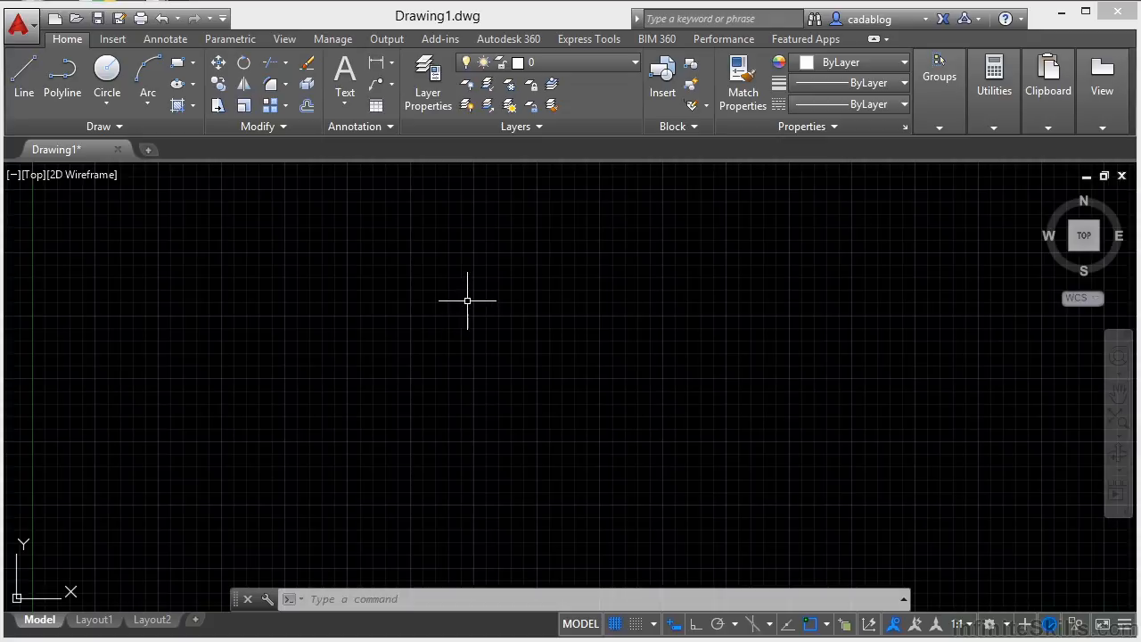
- Display and dismiss the shortcut menu in the empty drawing area, and make a crossing selection there
right_click(467, 301)
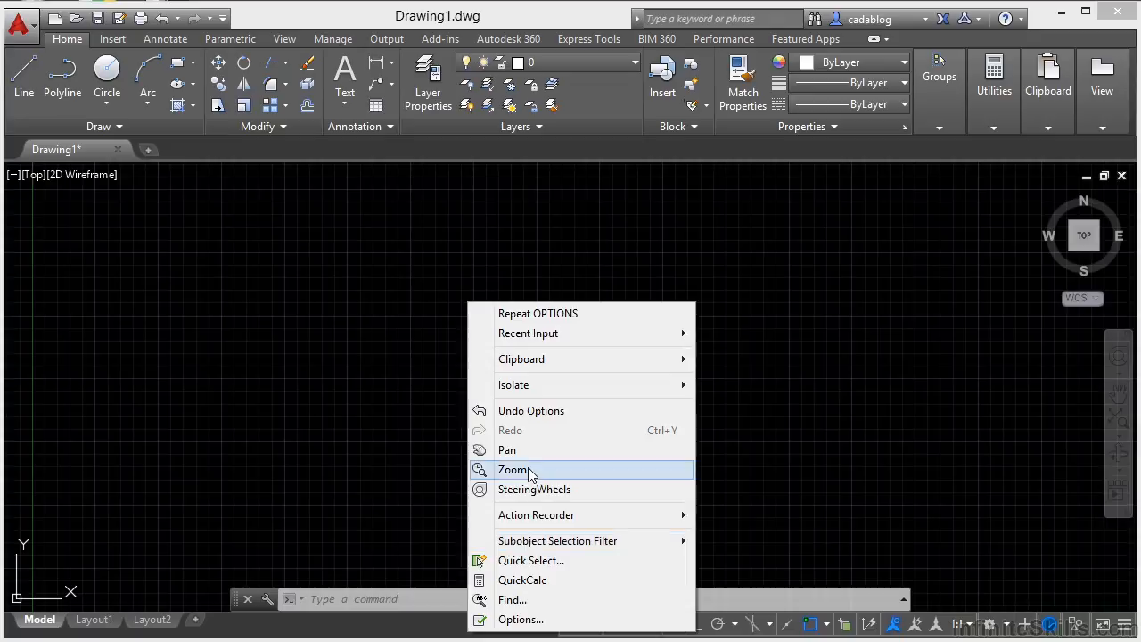
left_click(375, 381)
left_click(375, 382)
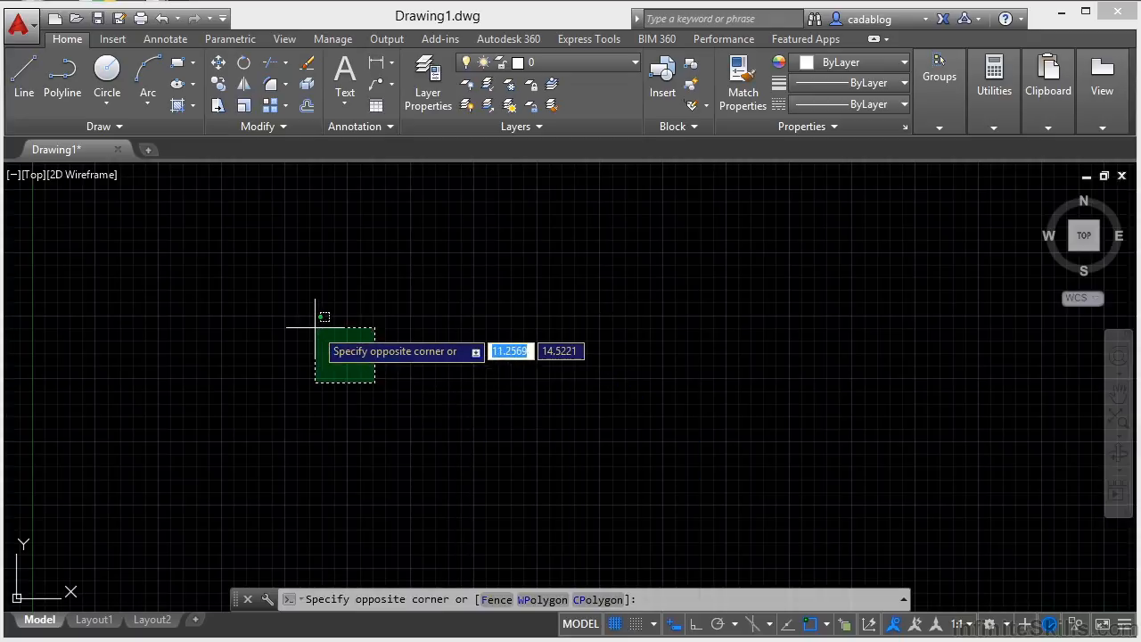
left_click(273, 284)
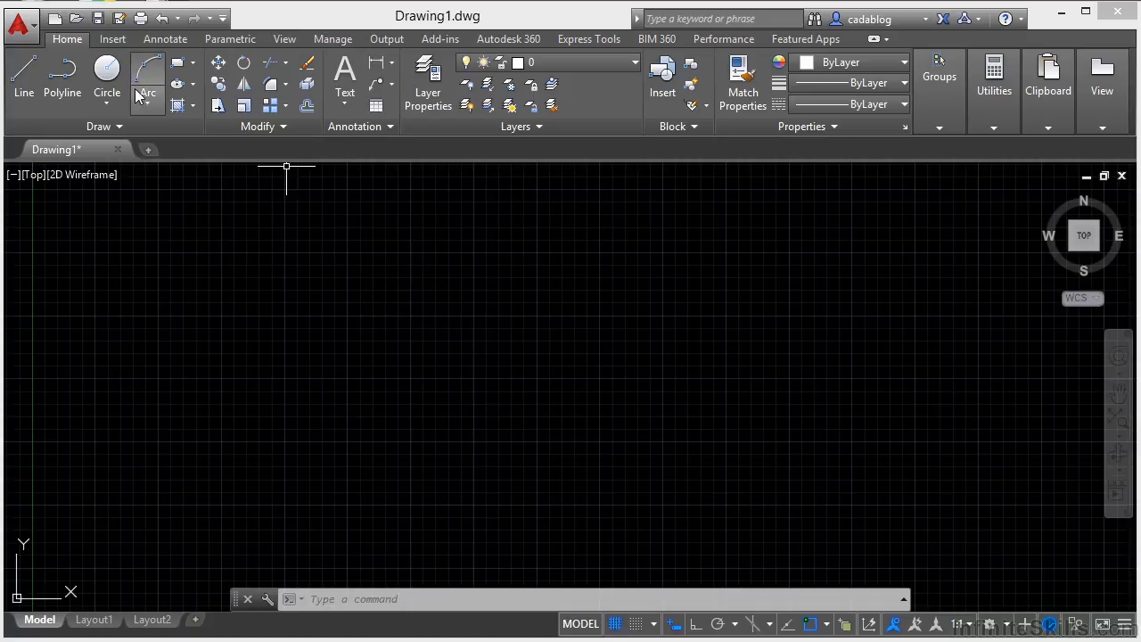
- Turn on time-sensitive right-click in the Right-Click Customization settings of the user preferences and apply the options
left_click(20, 27)
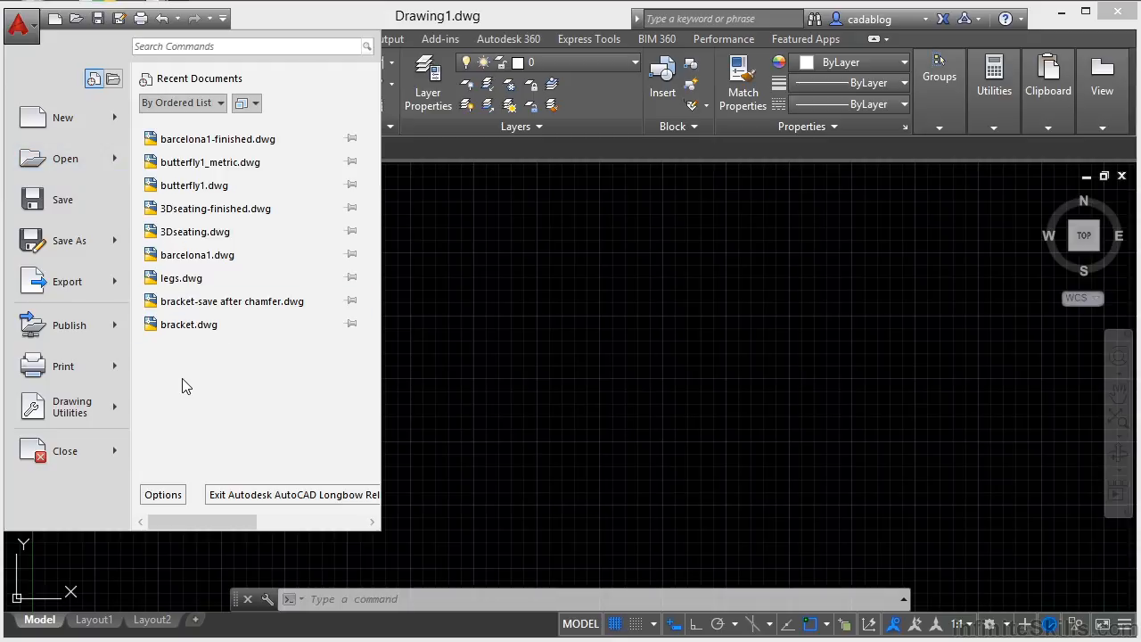
left_click(163, 494)
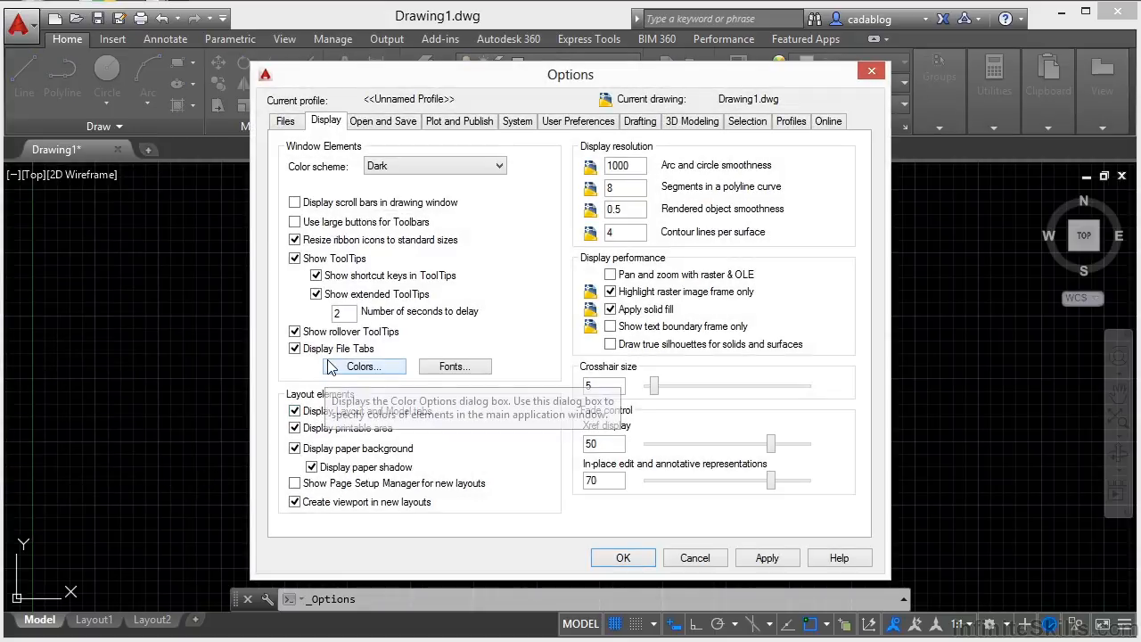
left_click(374, 123)
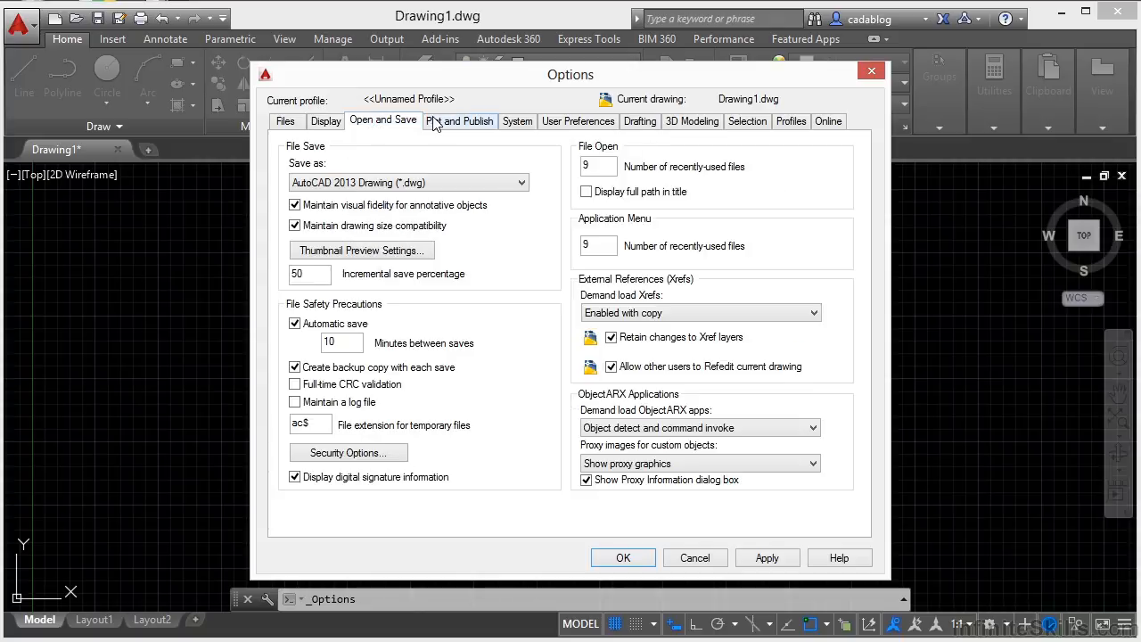
left_click(442, 123)
left_click(517, 123)
left_click(562, 123)
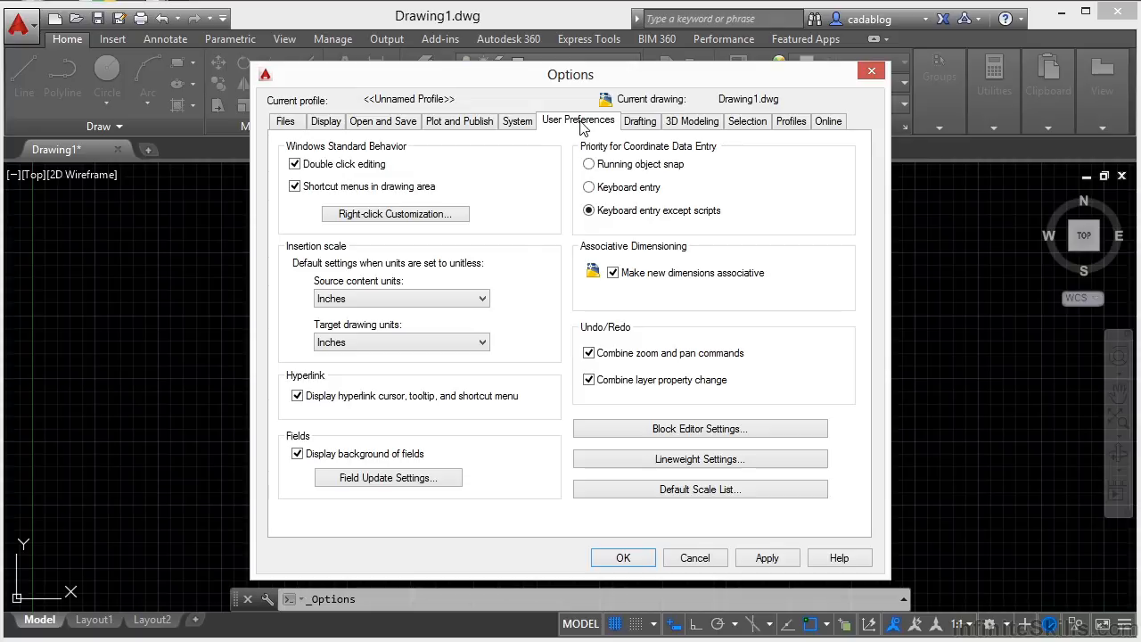
left_click(389, 215)
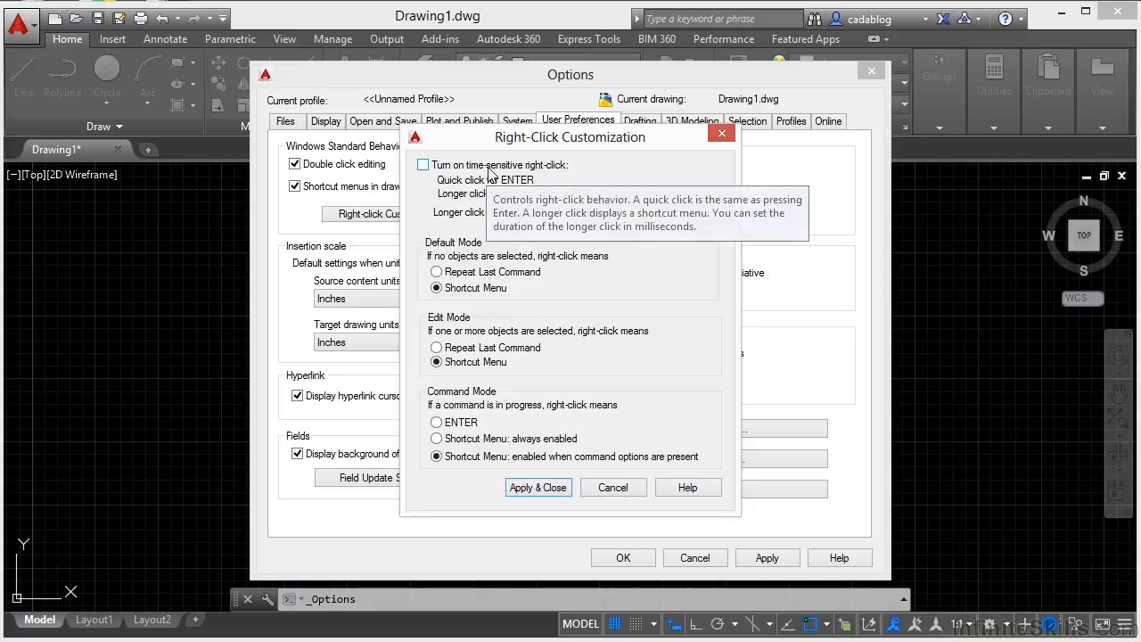
left_click(426, 166)
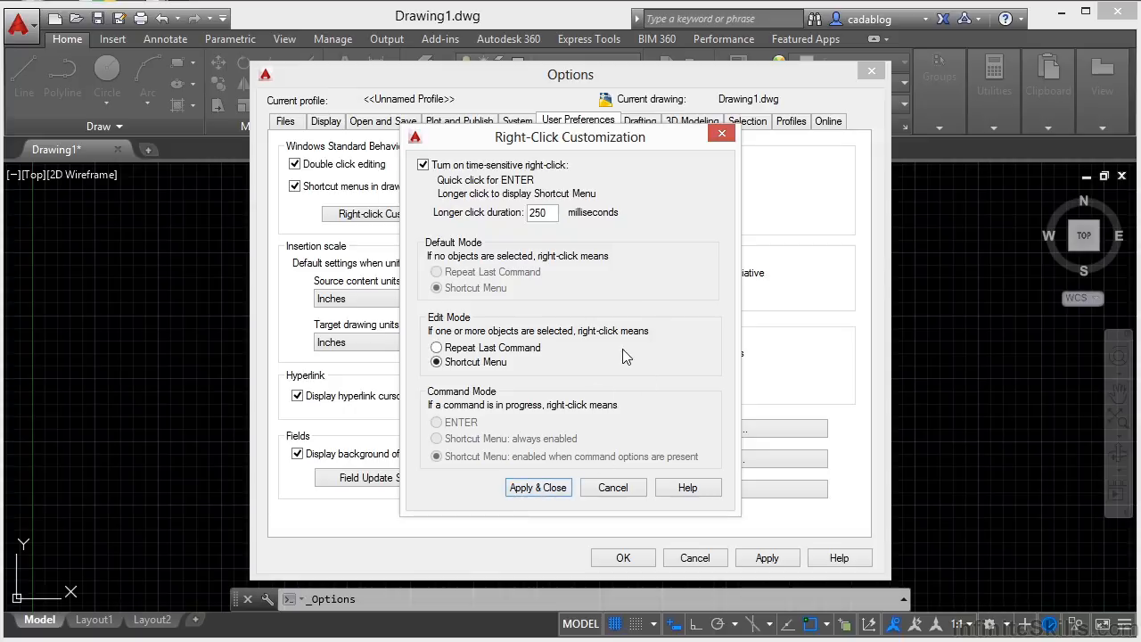
left_click(550, 487)
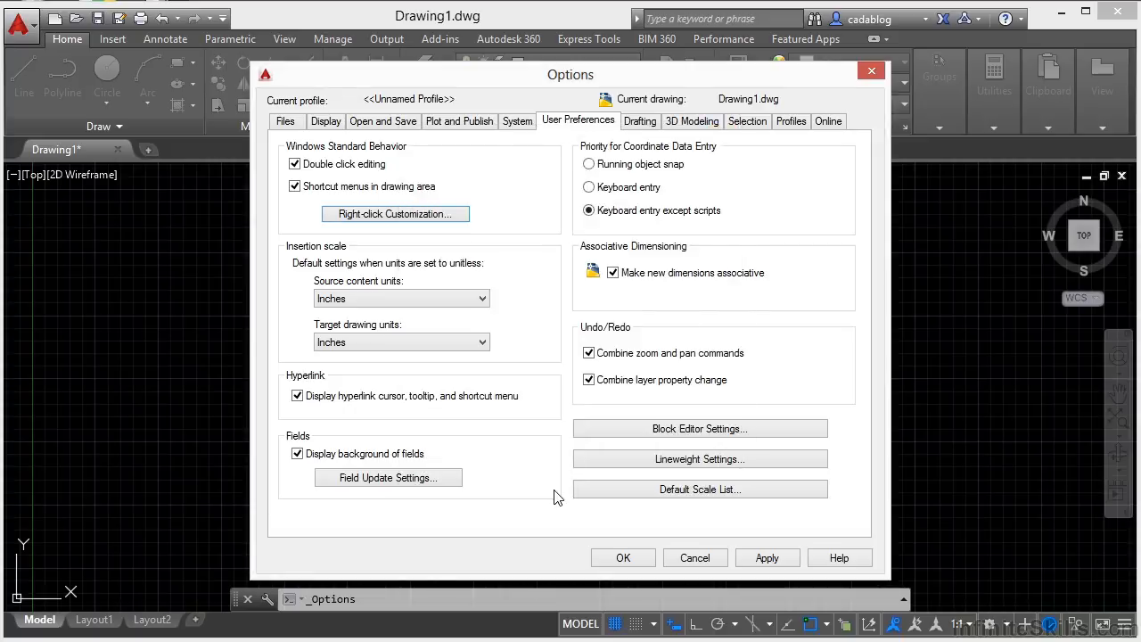
left_click(623, 559)
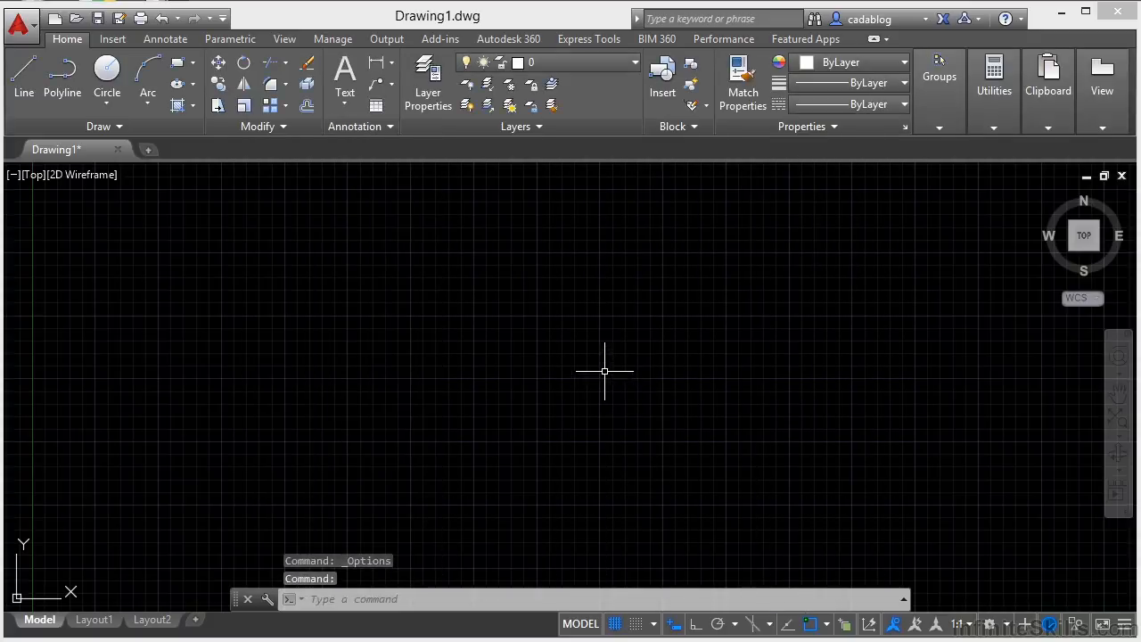
- Test time-sensitive right-click in the empty drawing area by repeating and cancelling the Options command, and displaying and dismissing the shortcut menu
right_click(560, 327)
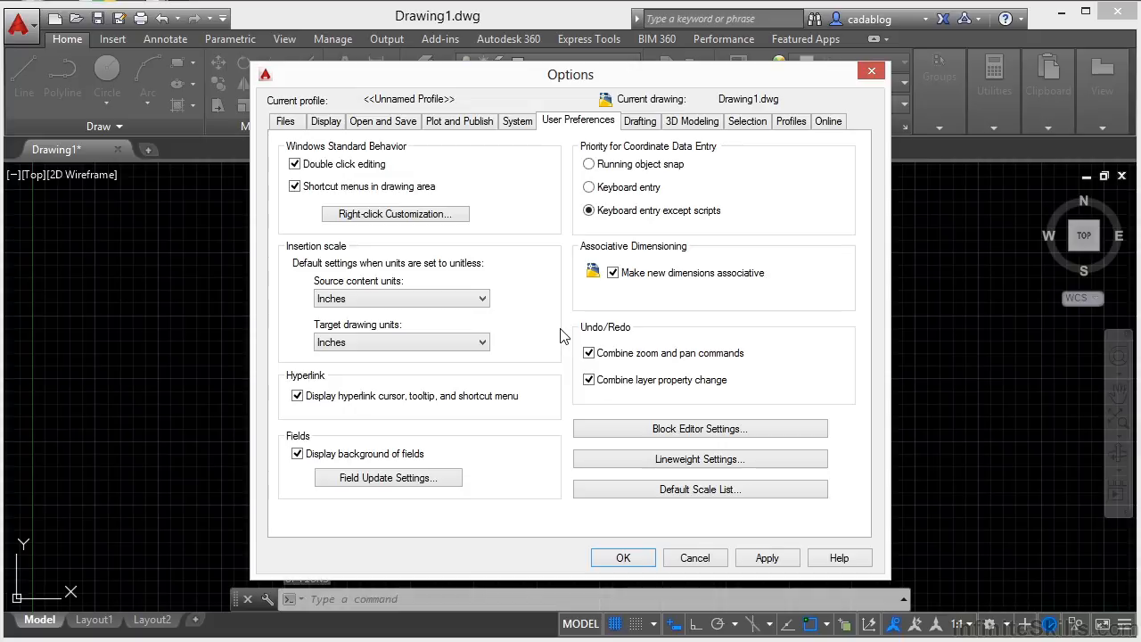
left_click(695, 556)
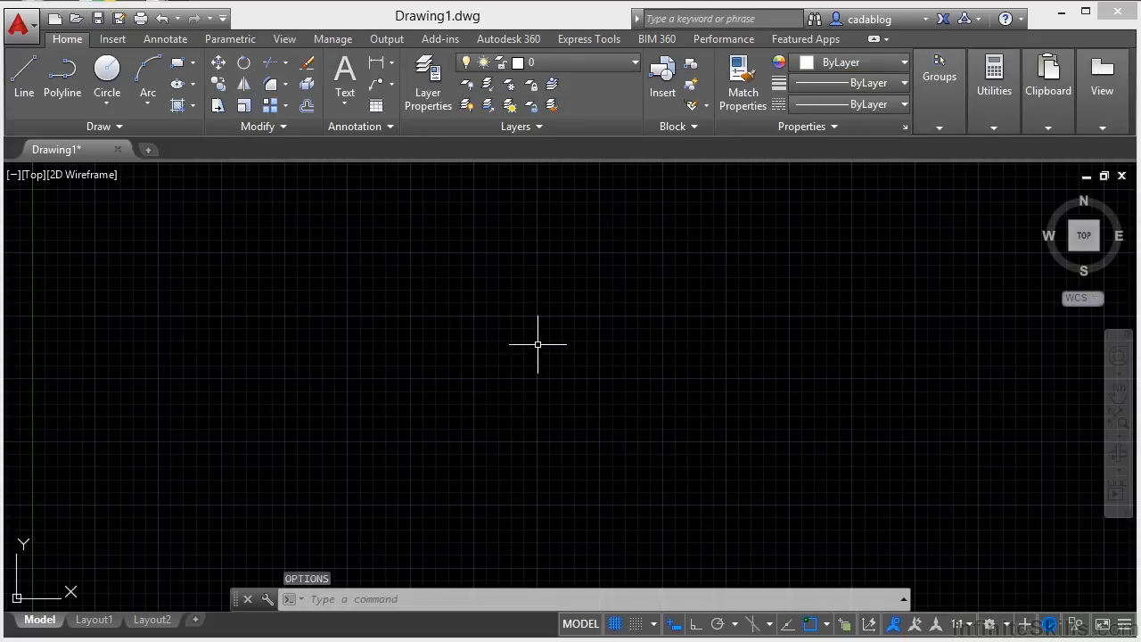
right_click(528, 317)
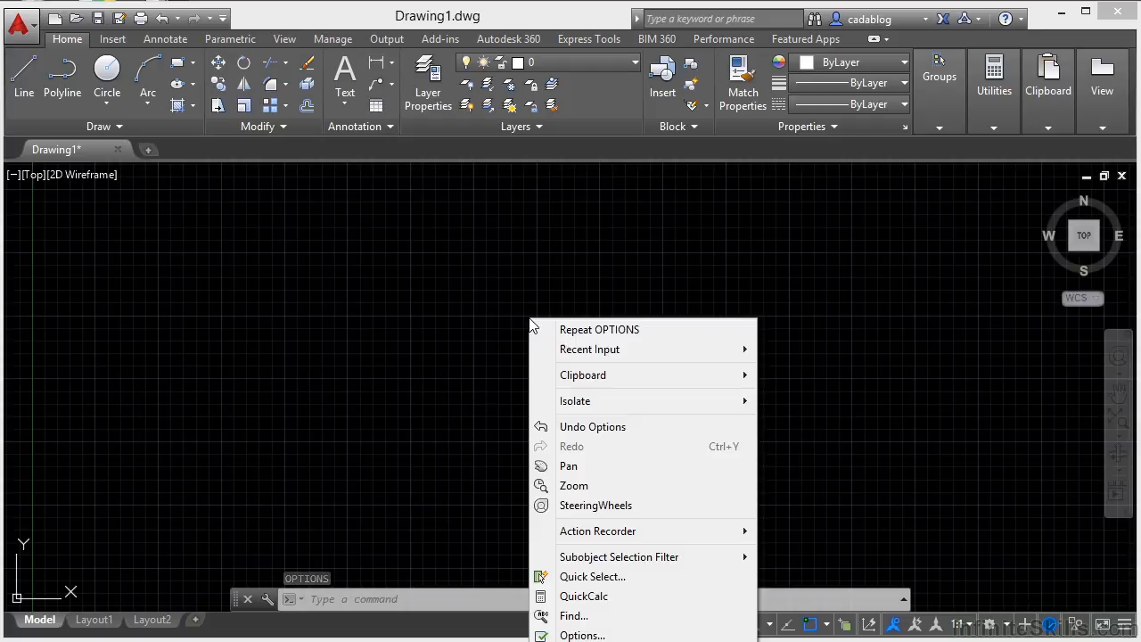
left_click(451, 376)
key("Escape")
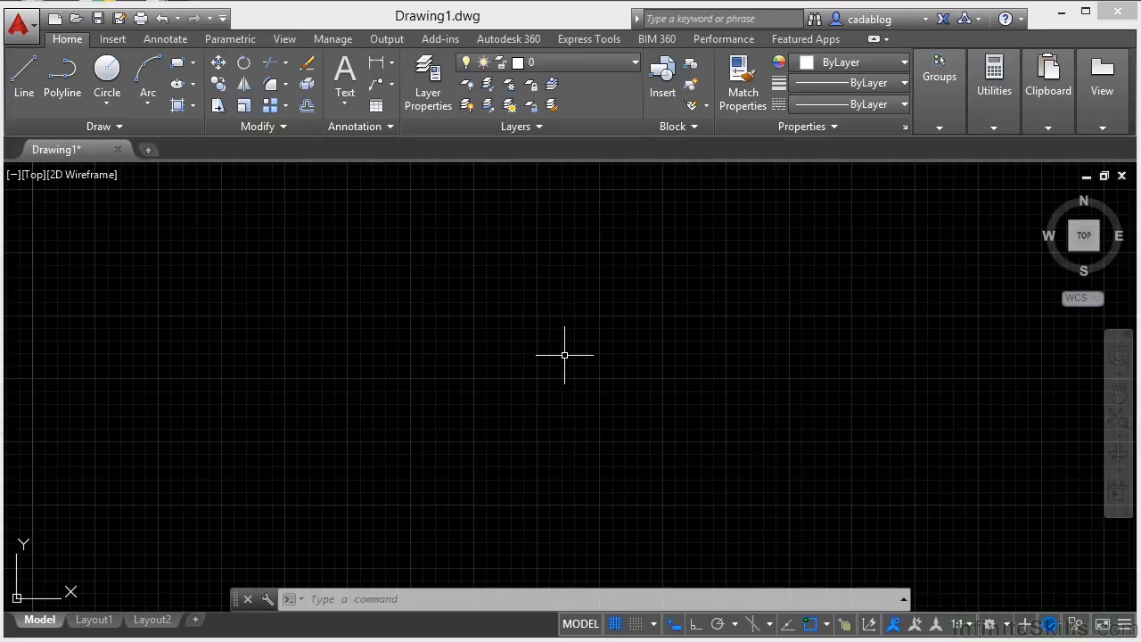
- Zoom and pan around the empty drawing, finishing with a zoom to the drawing extents
scroll(559, 352, "down", 4)
scroll(558, 352, "up", 4)
scroll(559, 352, "down", 2)
scroll(559, 352, "down", 2)
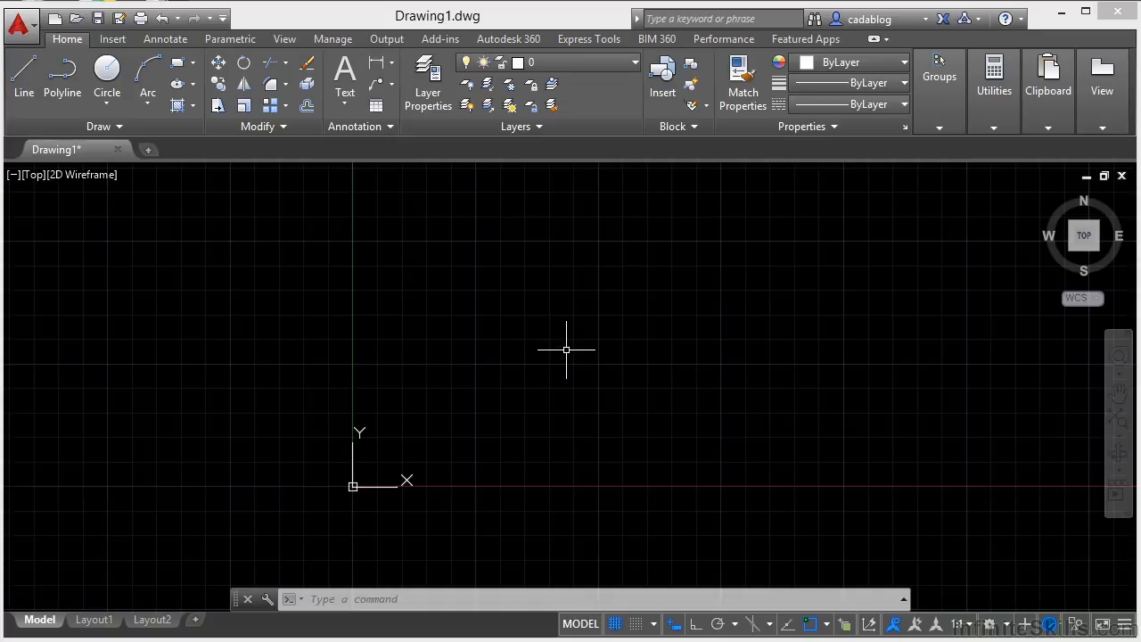
mouse_move(578, 354)
middle_mouse_down()
mouse_move(410, 351)
mouse_move(562, 357)
mouse_move(526, 357)
mouse_move(633, 257)
mouse_move(626, 349)
mouse_move(537, 397)
mouse_move(526, 344)
mouse_move(487, 355)
middle_mouse_up()
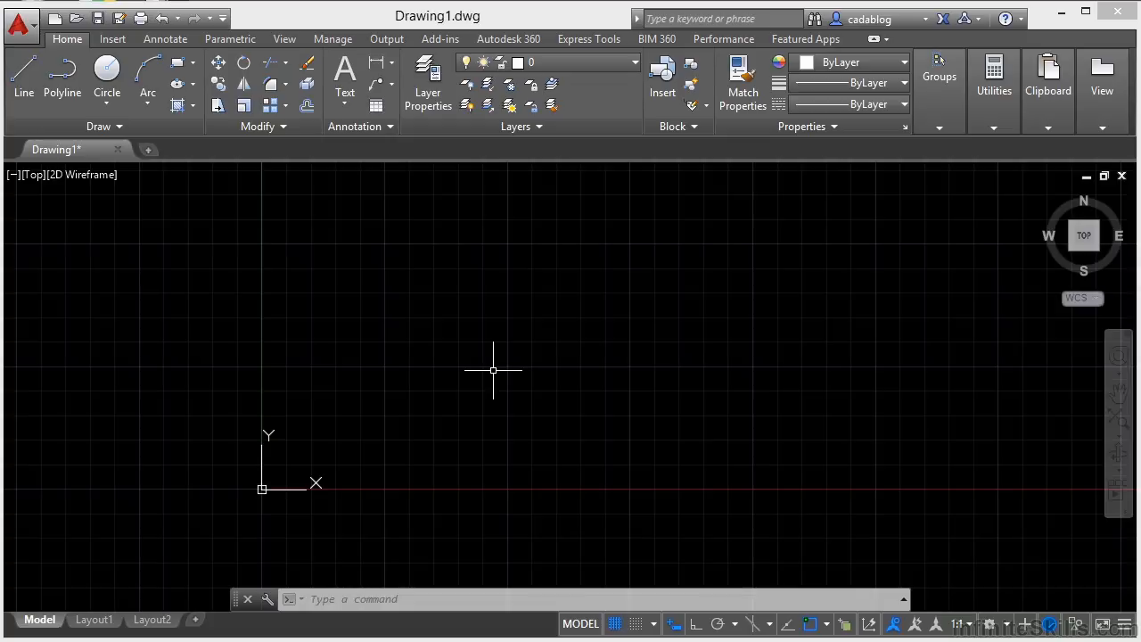
middle_click(533, 365)
middle_click(534, 365)
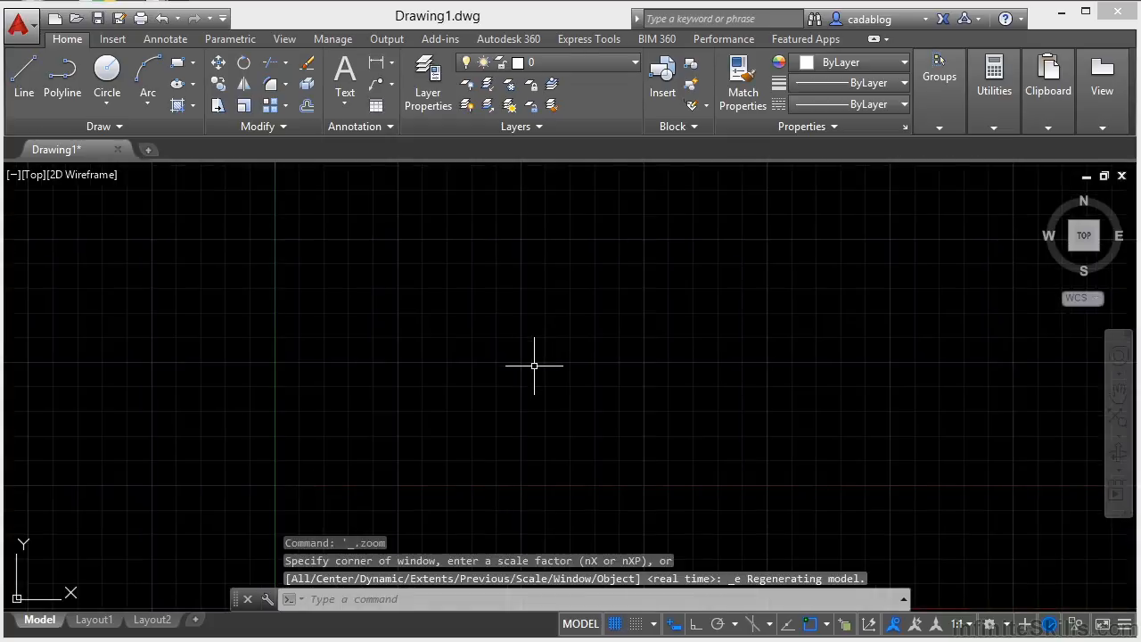
- Draw a small rectangle in the upper part of the drawing area with the Rectangle command
type("rec")
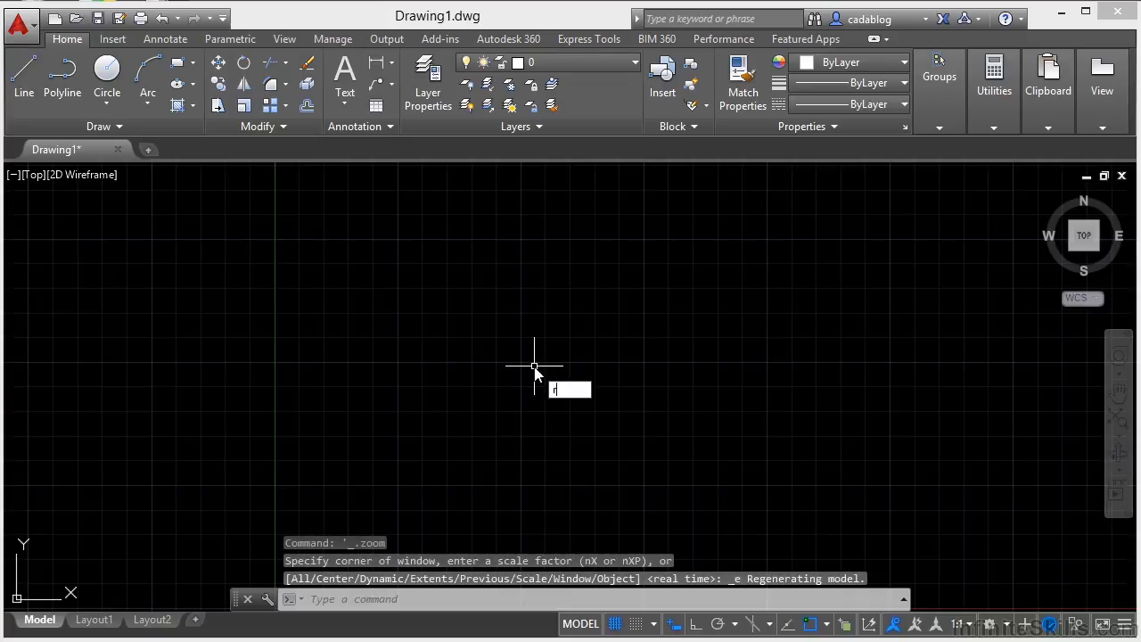
key("Return")
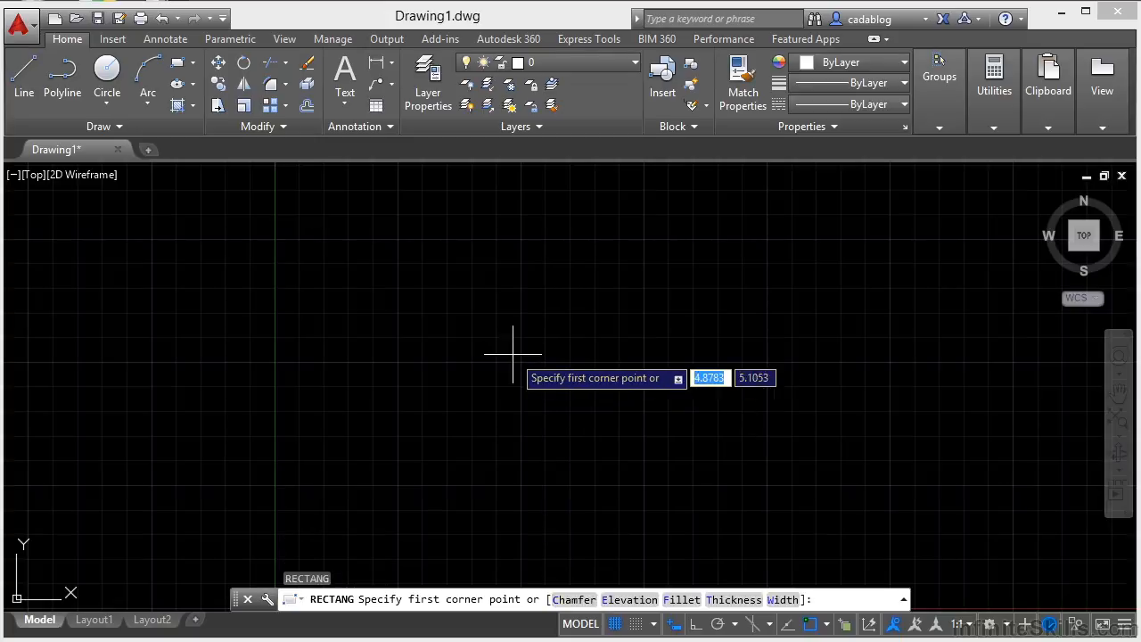
left_click(376, 308)
left_click(411, 338)
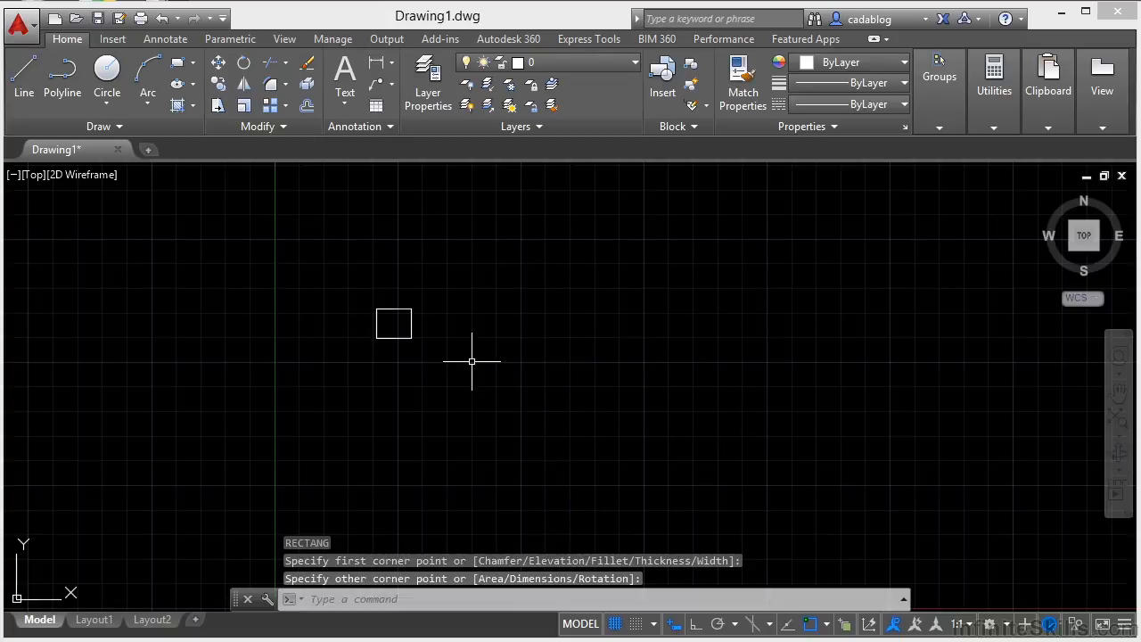
- Examine the rectangle by zooming in and out, panning, and repeatedly zooming to the drawing extents
scroll(394, 324, "up", 6)
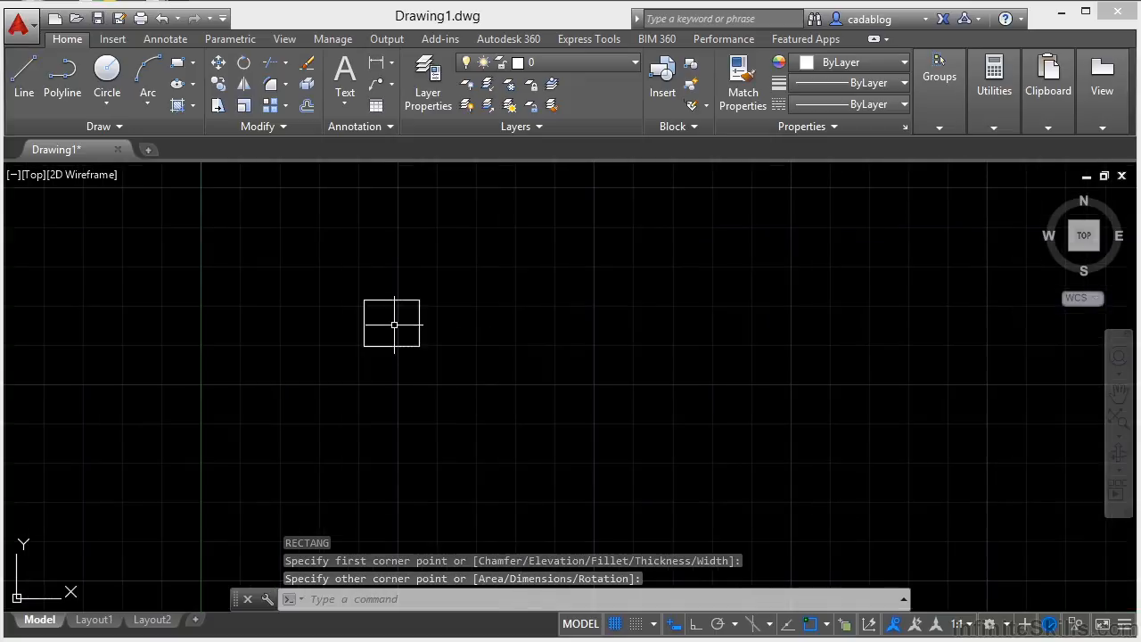
scroll(394, 324, "down", 6)
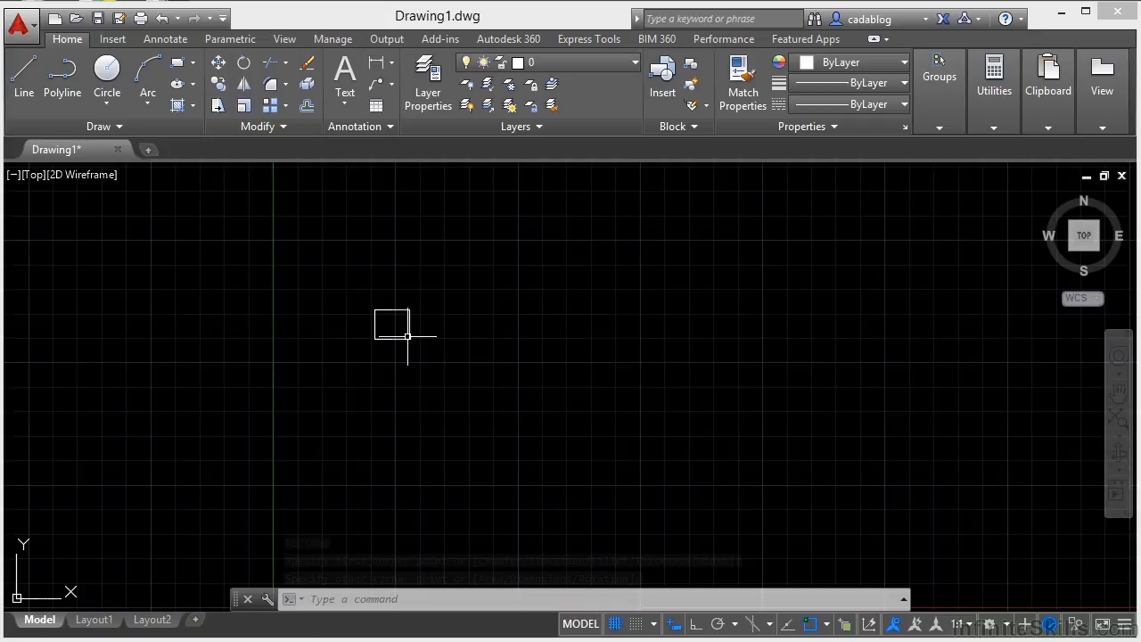
mouse_move(476, 364)
middle_mouse_down()
mouse_move(354, 360)
mouse_move(673, 379)
mouse_move(384, 371)
mouse_move(512, 374)
middle_mouse_up()
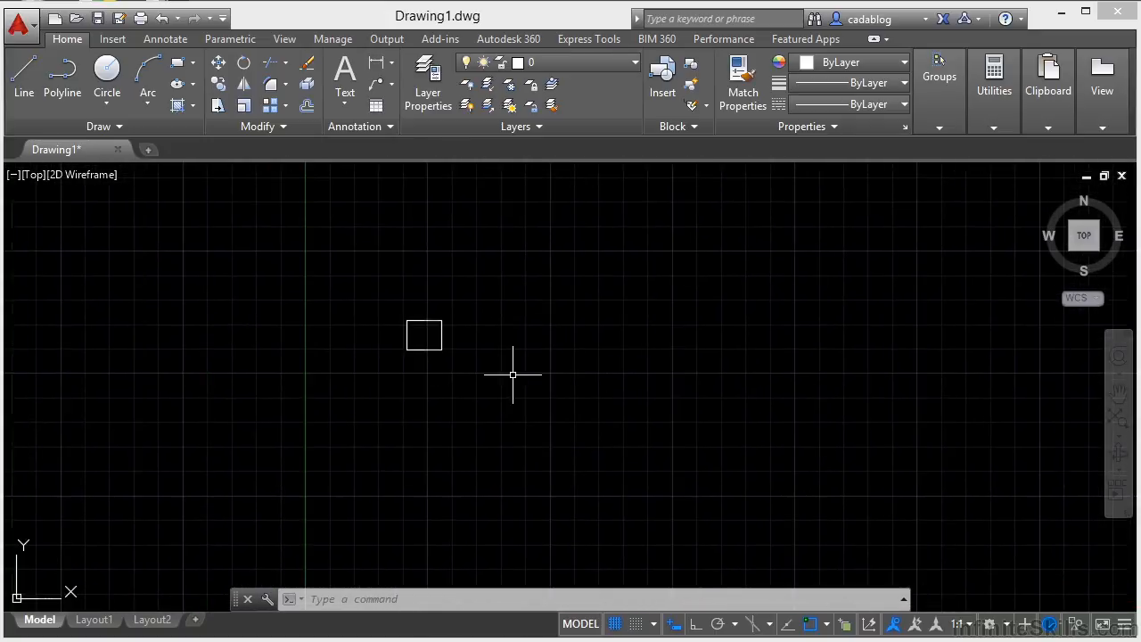
middle_click(533, 376)
middle_click(534, 376)
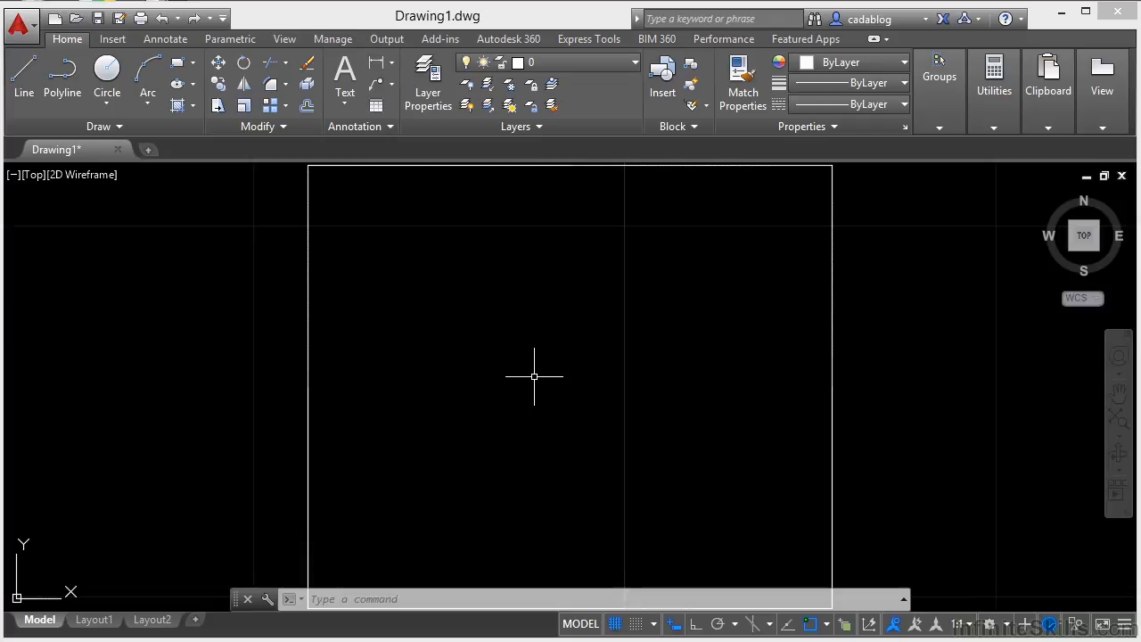
scroll(536, 376, "down", 8)
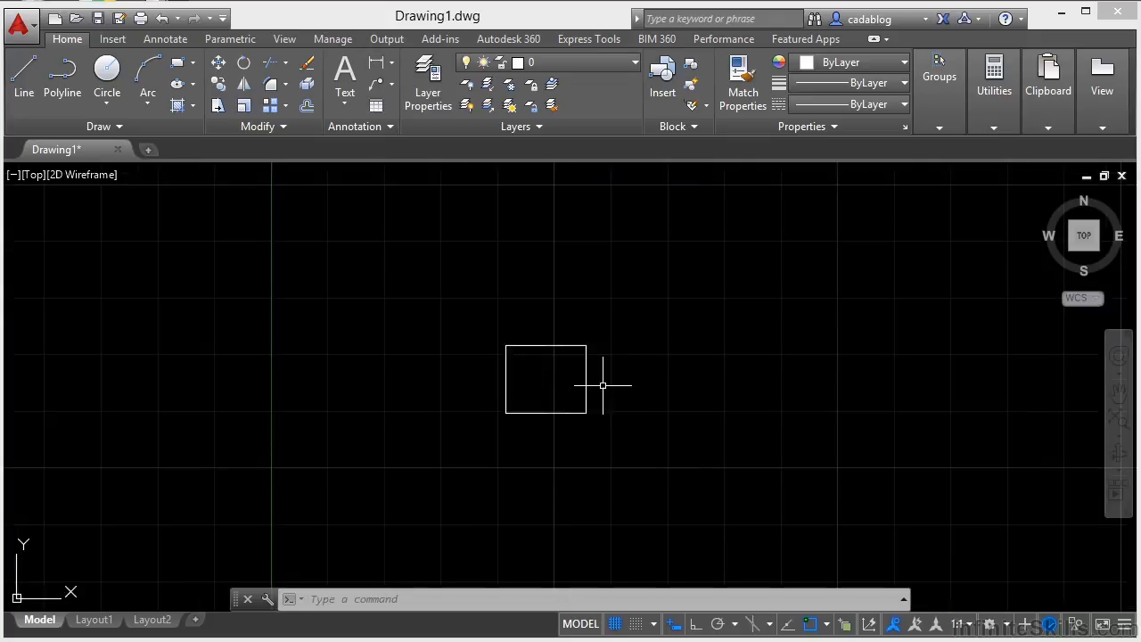
middle_click(671, 393)
middle_click(671, 392)
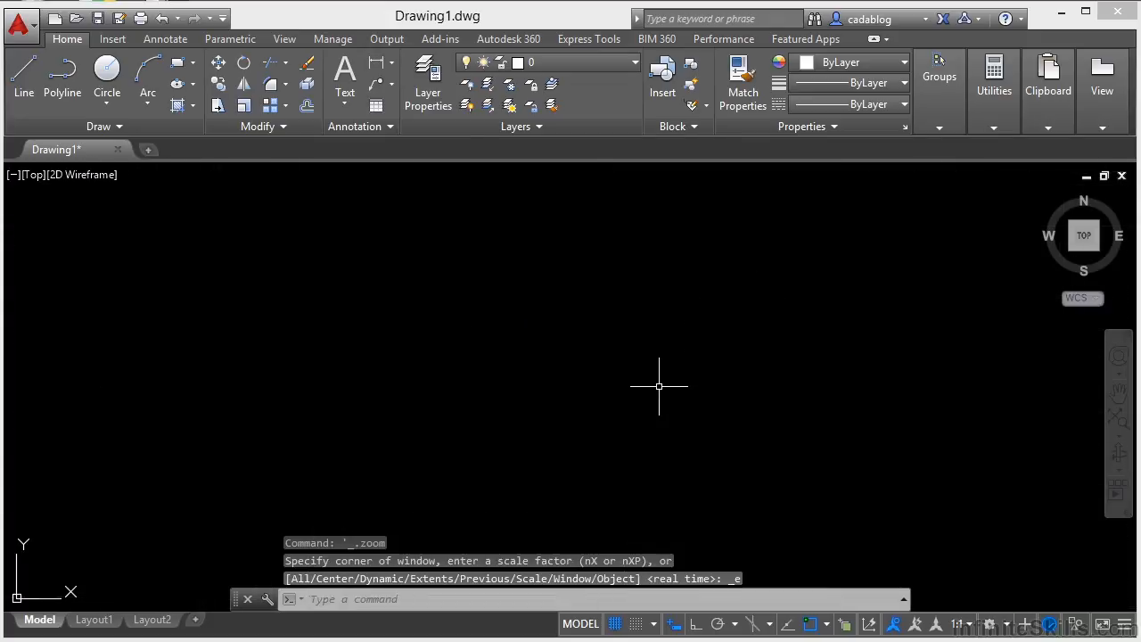
scroll(658, 386, "down", 2)
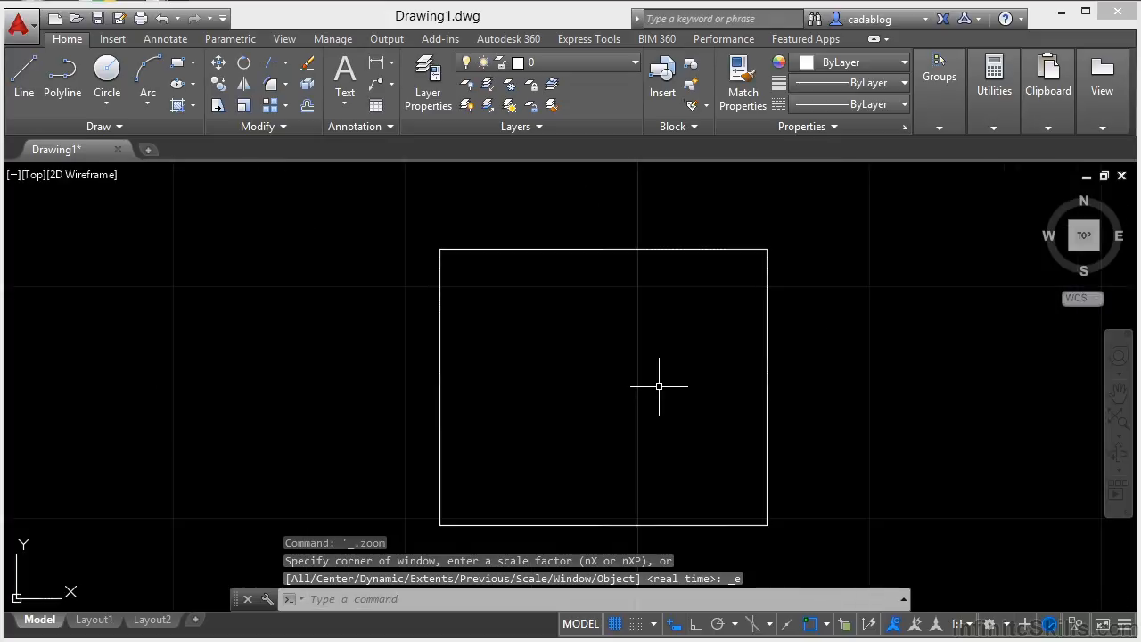
scroll(631, 362, "down", 2)
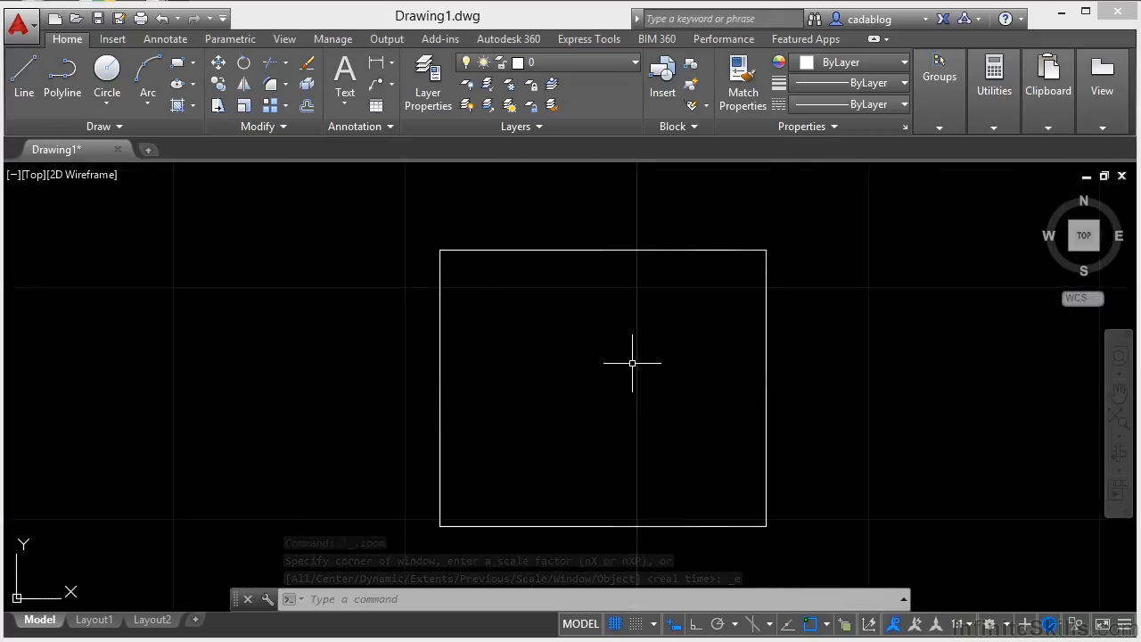
middle_click_drag(627, 365, 668, 362)
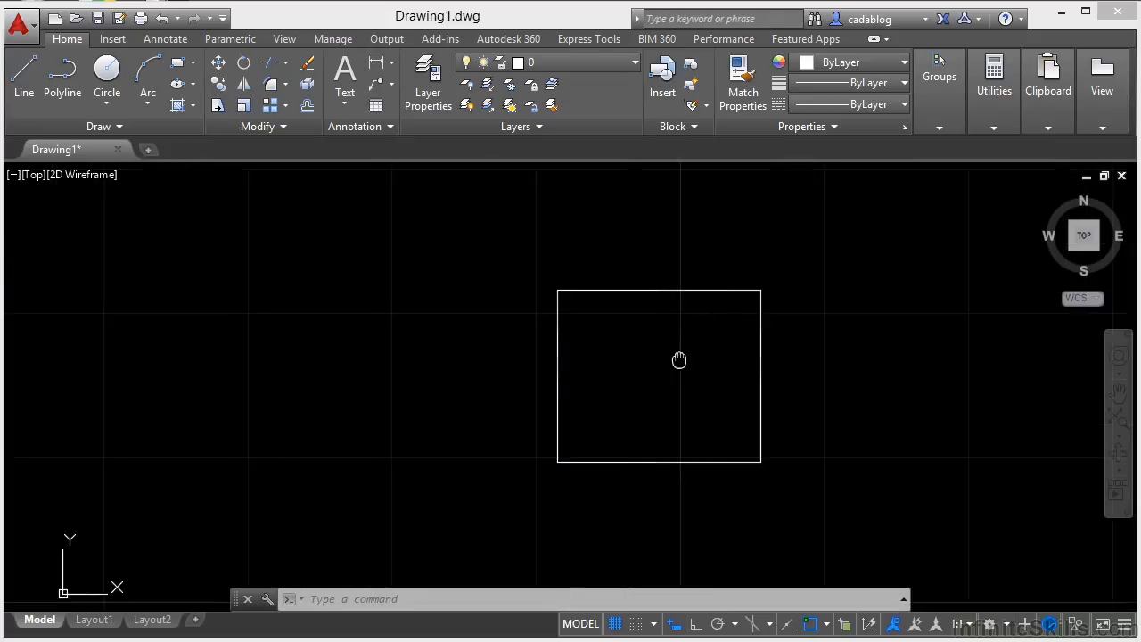
middle_click(591, 353)
middle_click(591, 353)
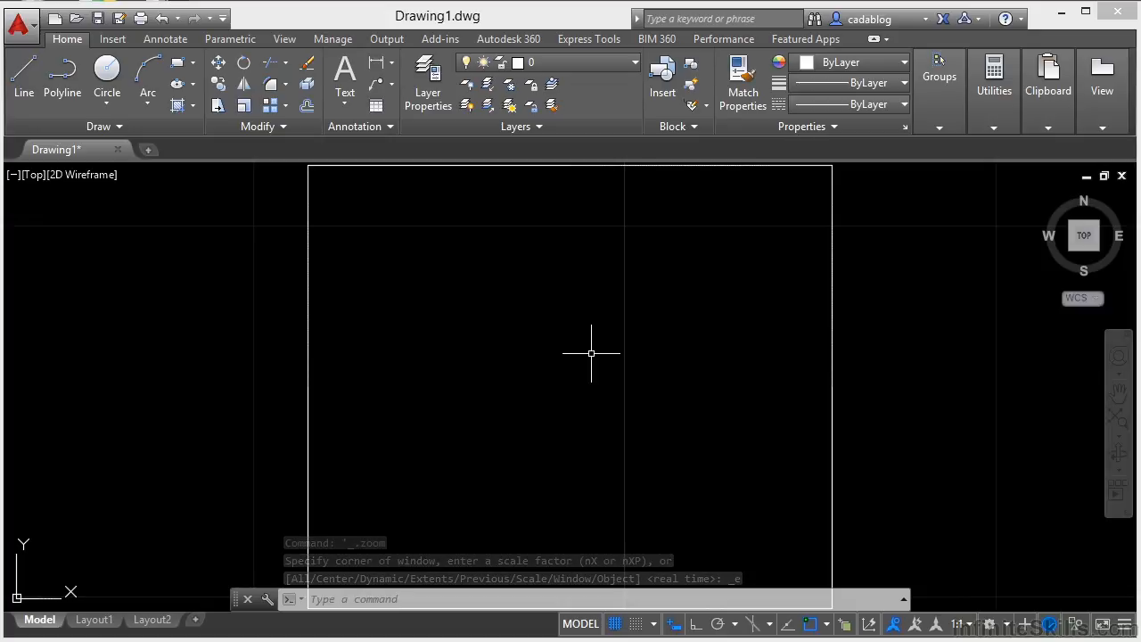
scroll(591, 353, "down", 2)
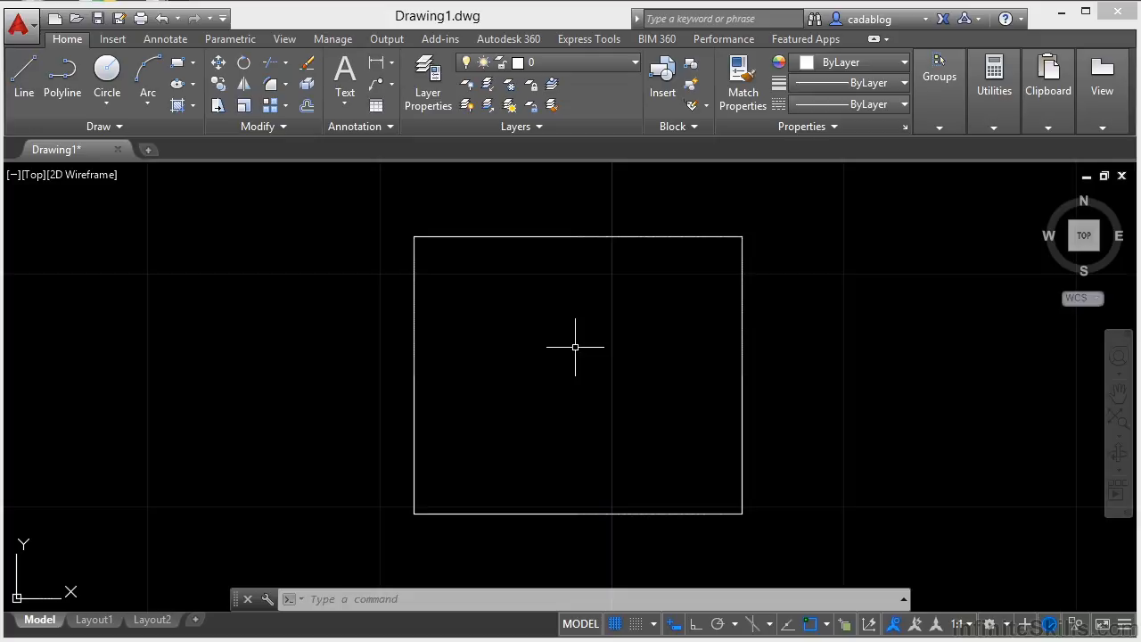
- Open the display options and try crosshair sizes of 100, 1 and 52
type("OP")
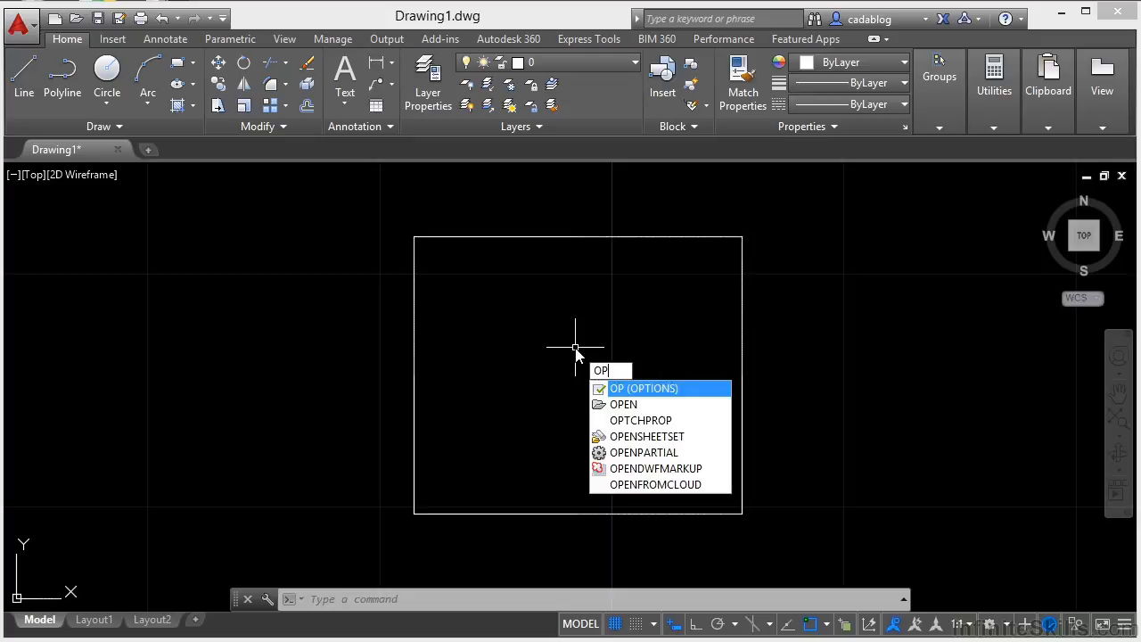
key("Return")
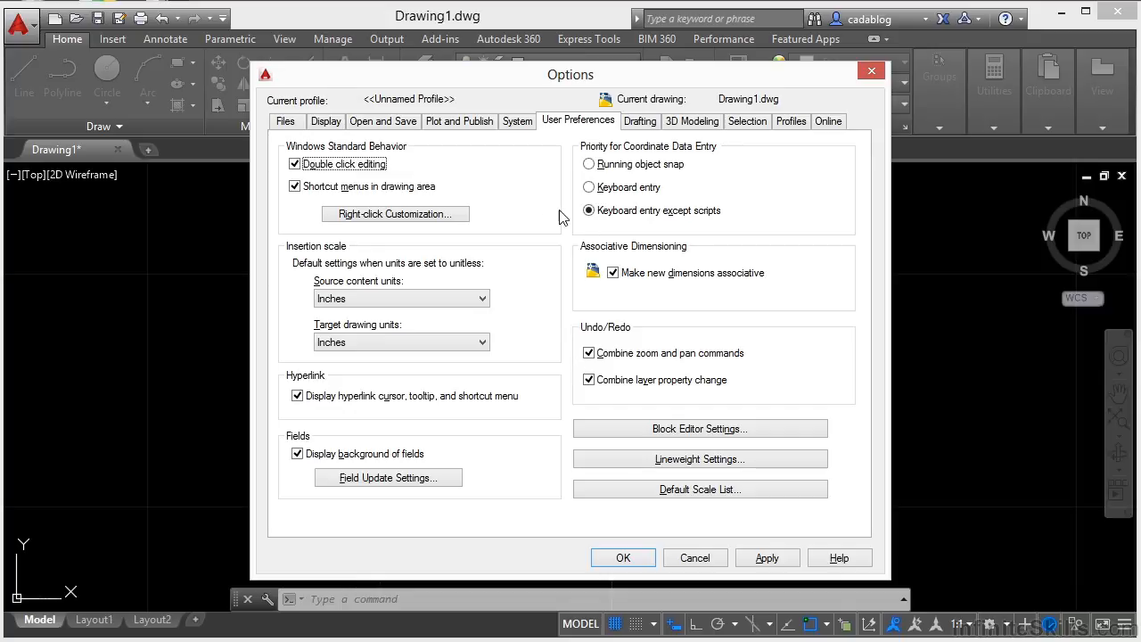
left_click(327, 123)
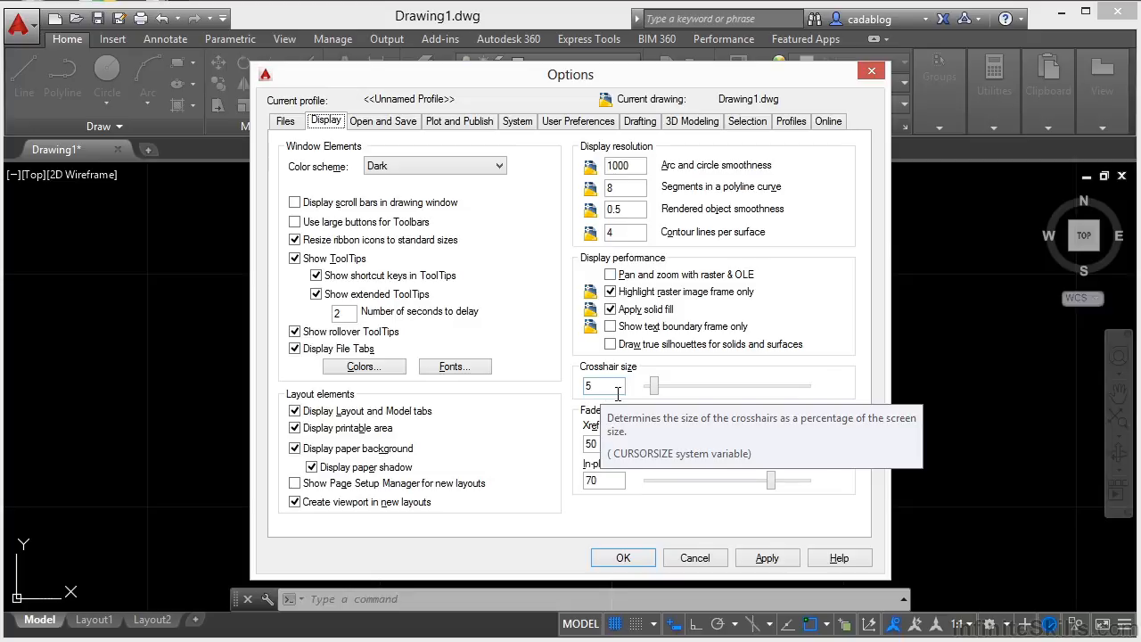
left_click_drag(654, 385, 845, 400)
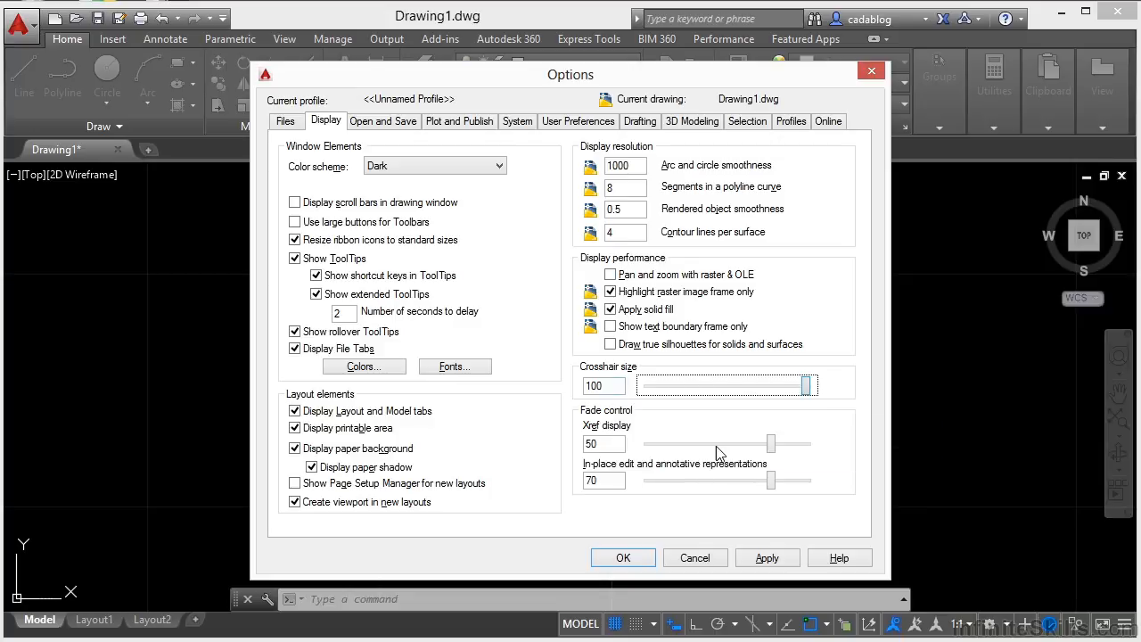
left_click_drag(810, 399, 626, 397)
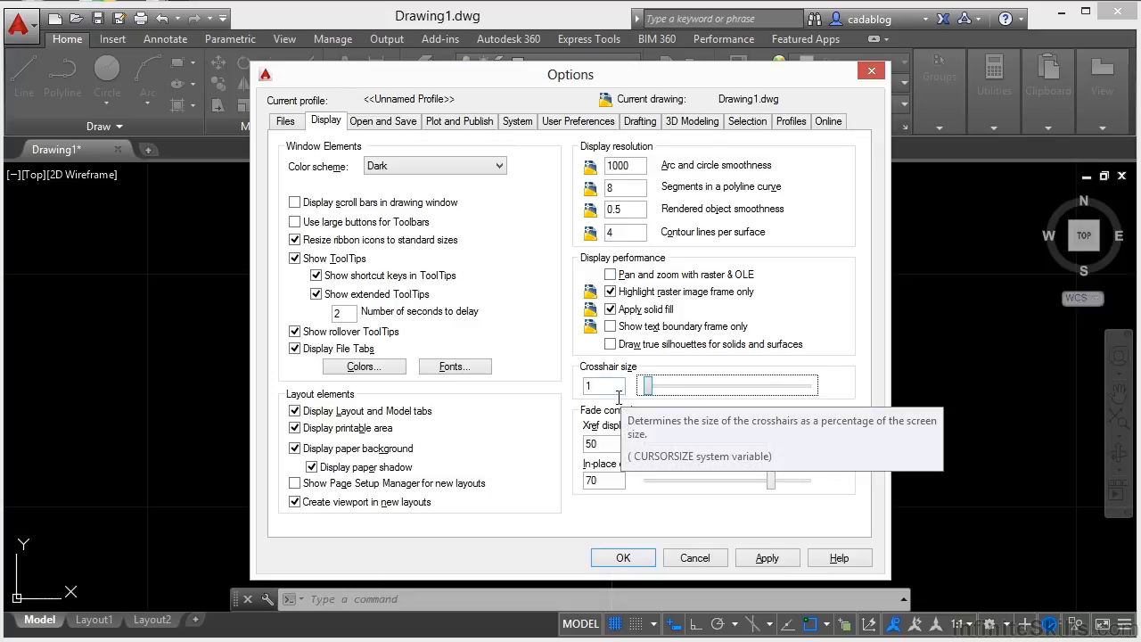
left_click_drag(648, 386, 728, 393)
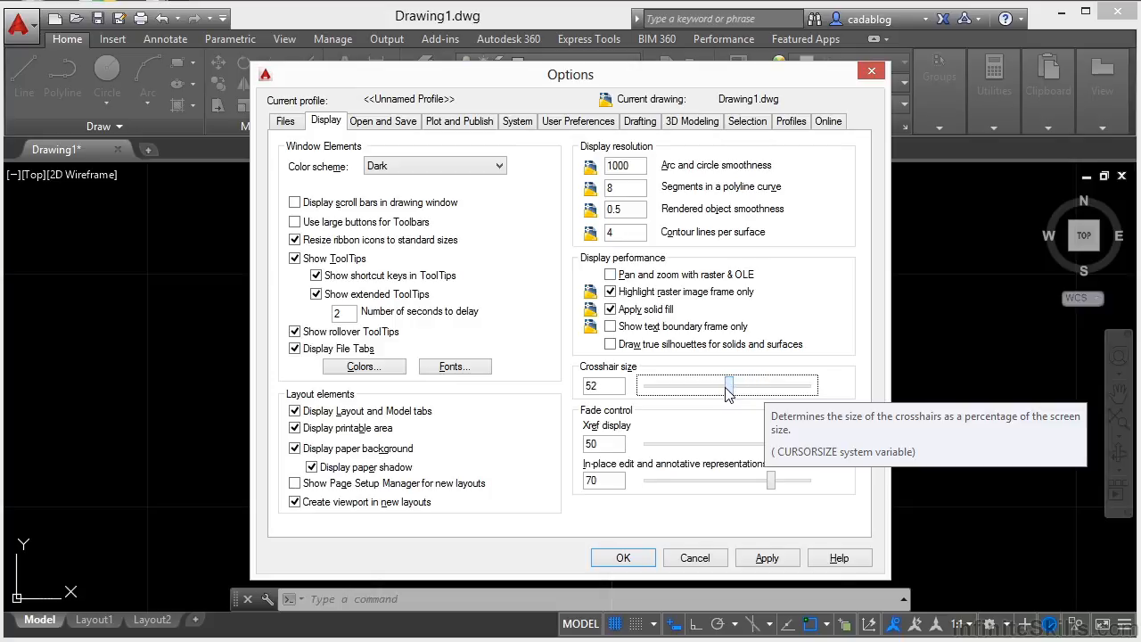
- Set the crosshair size to exactly 50 and accept the options
left_click(620, 385)
key("BackSpace")
key("BackSpace")
type("50")
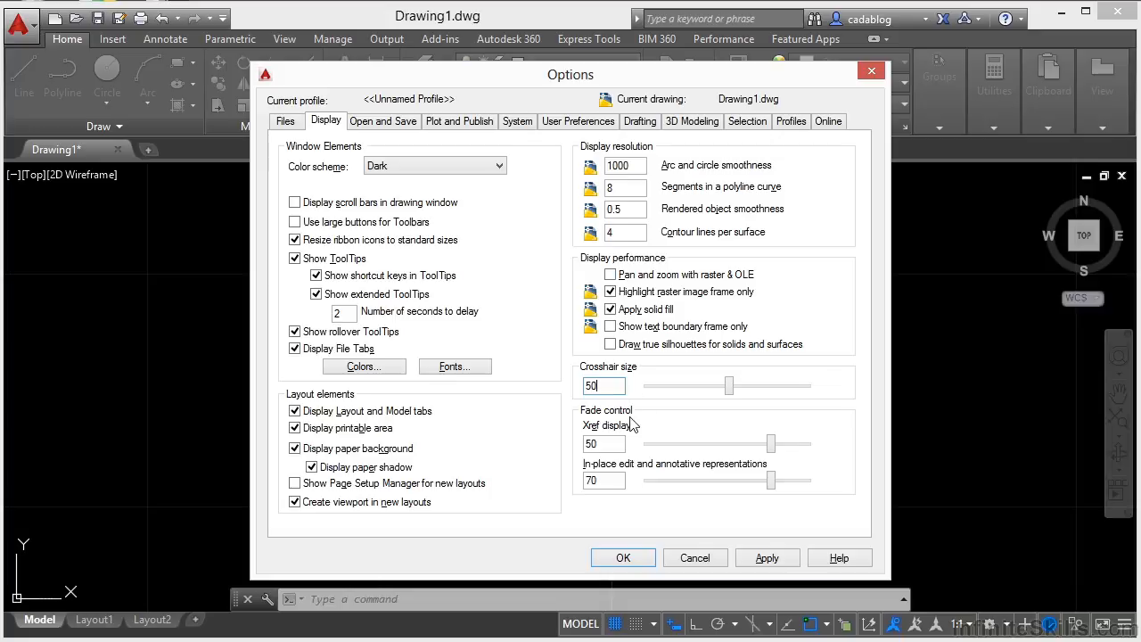
left_click(623, 557)
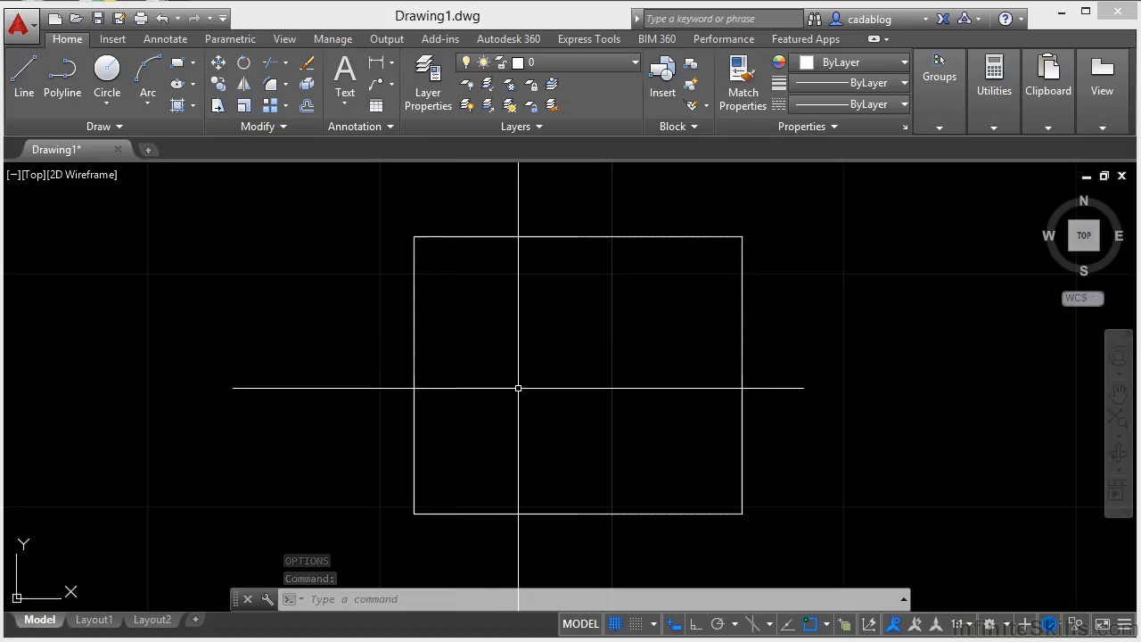
- Reopen the display options and set the crosshair size to 100 so the crosshairs span the full drawing area
key("Return")
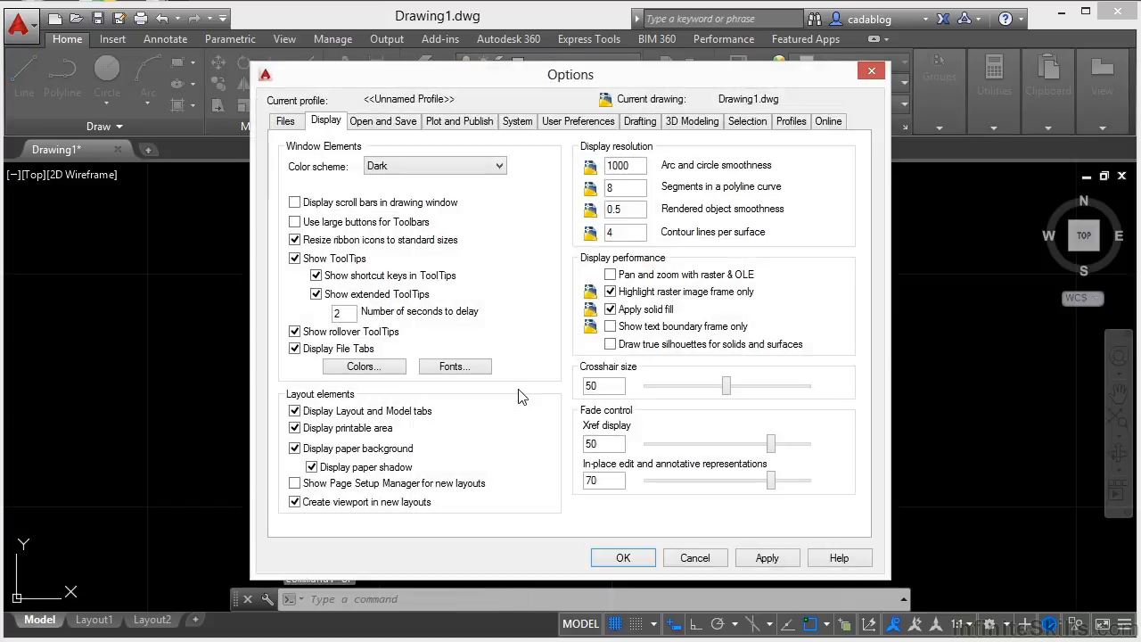
left_click(615, 393)
double_click(614, 393)
type("100")
left_click(636, 559)
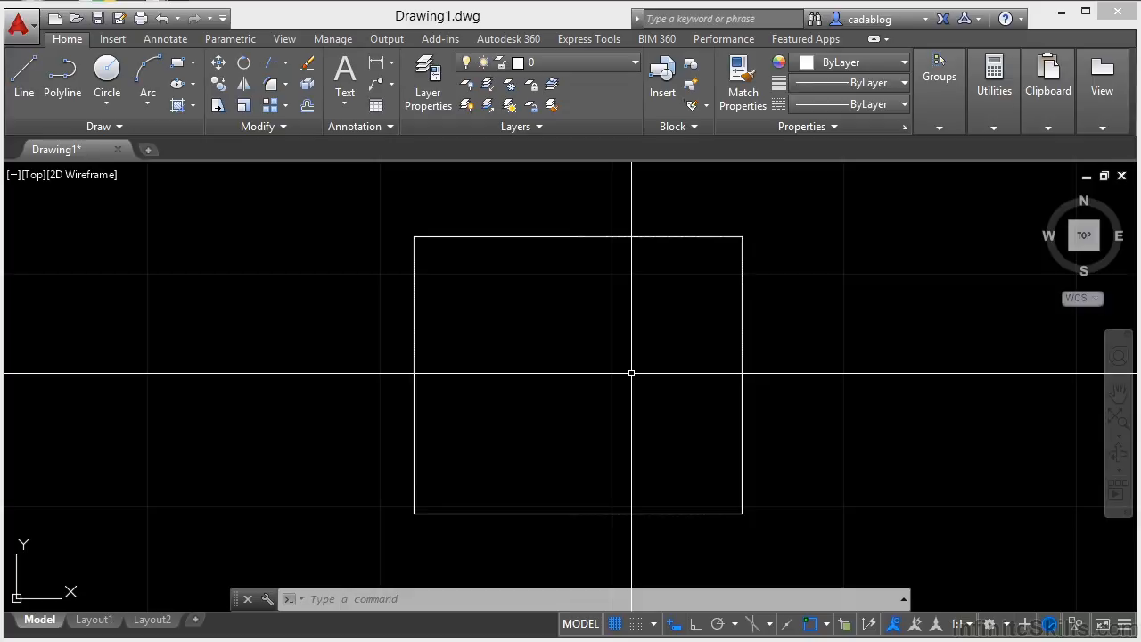
mouse_move(945, 84)
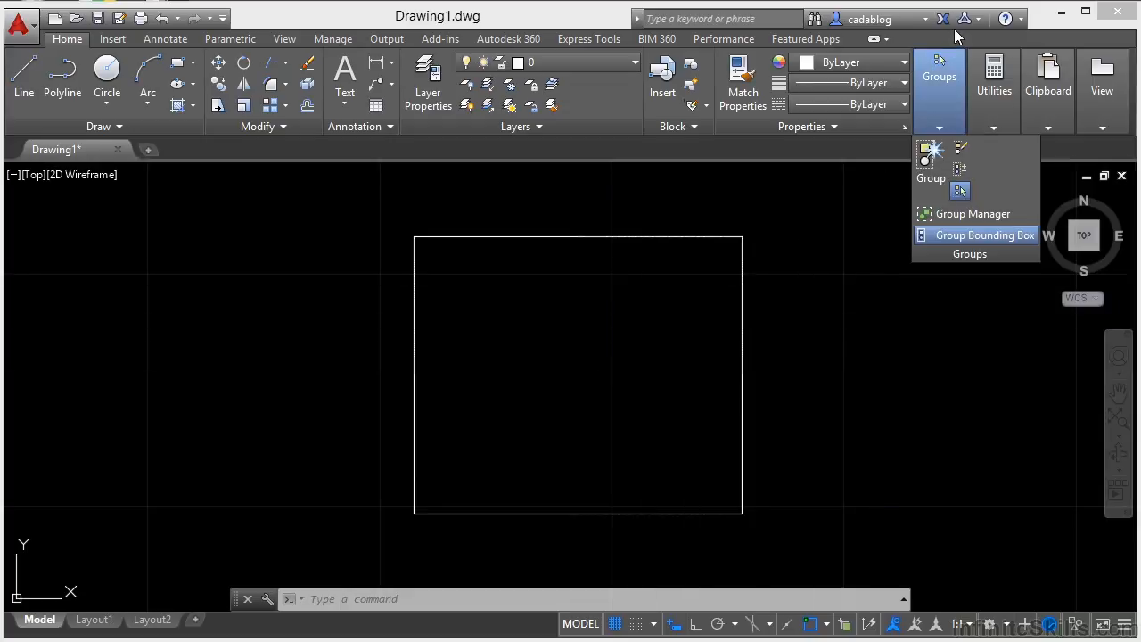
left_click(1021, 20)
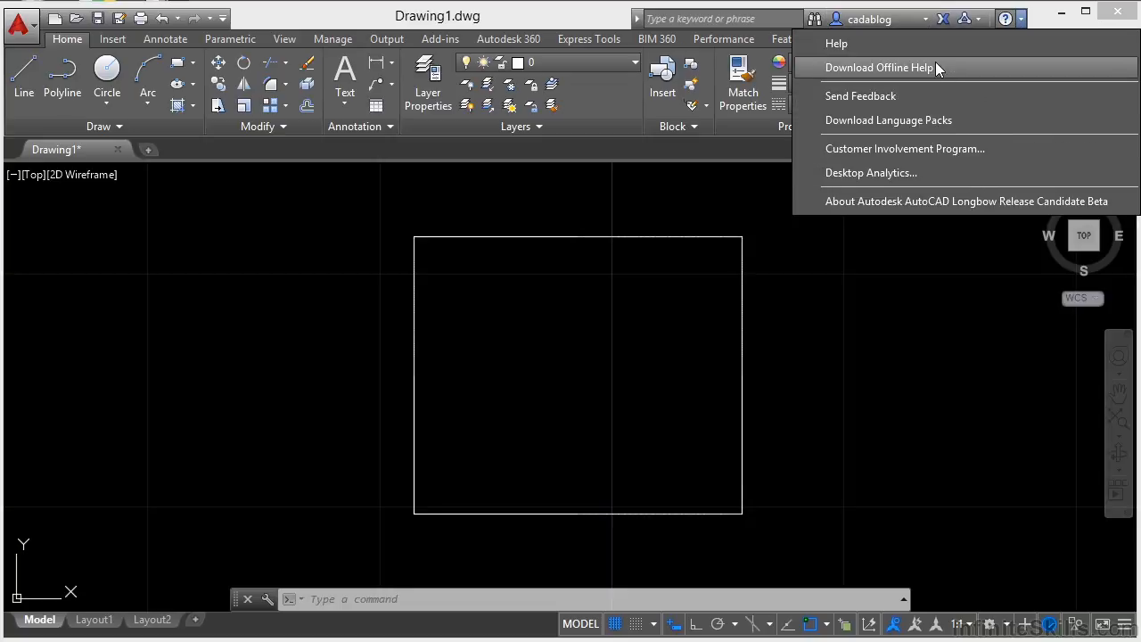
left_click(919, 19)
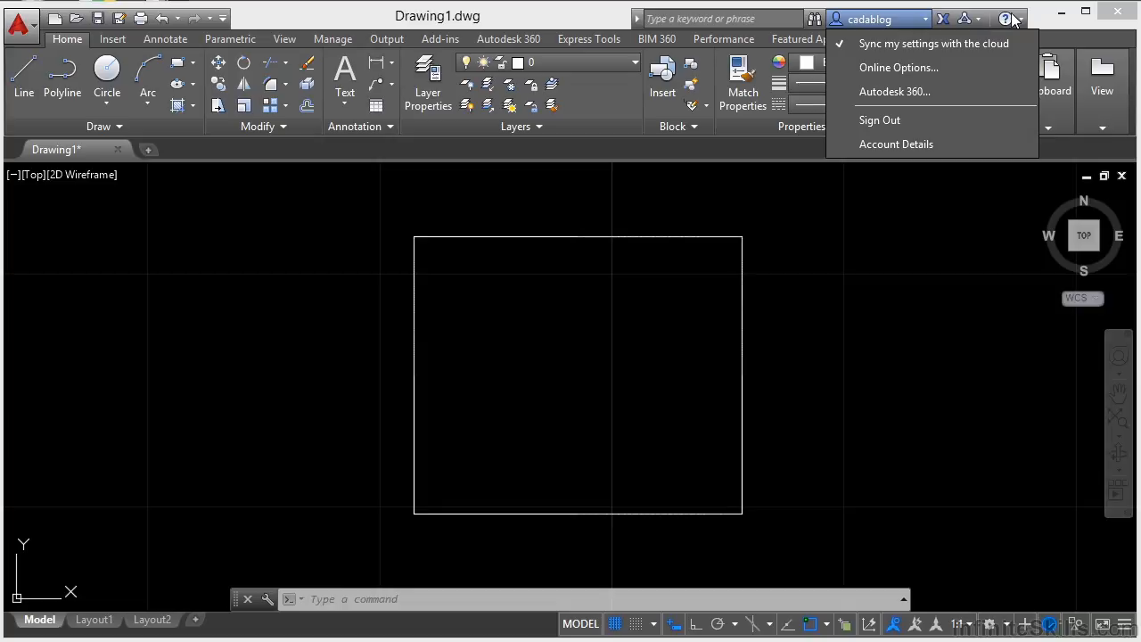
left_click(918, 234)
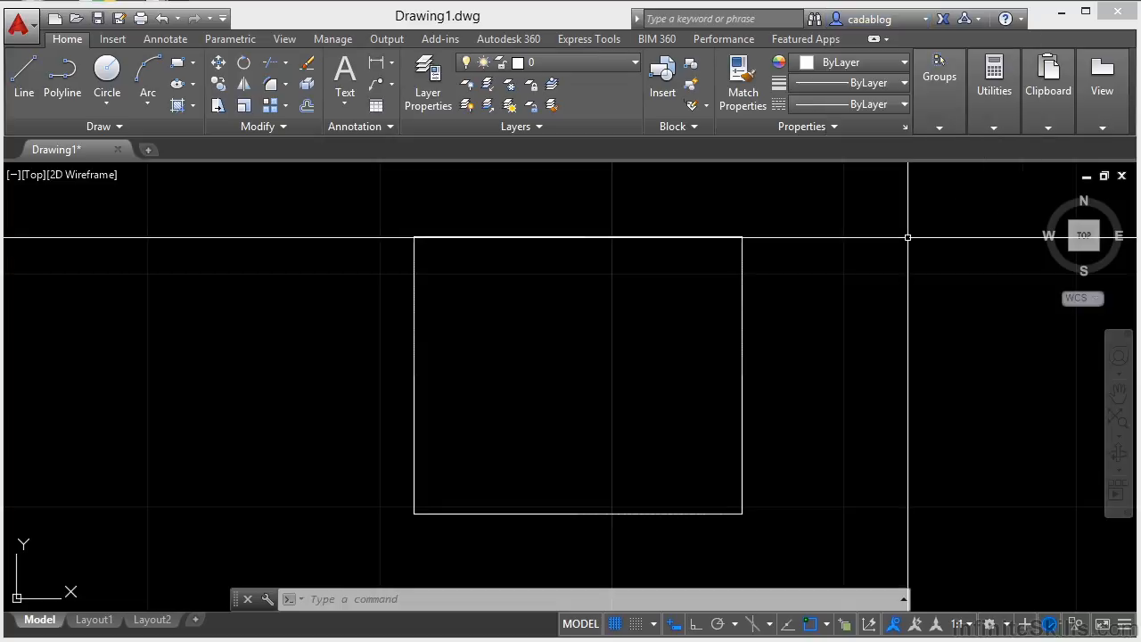